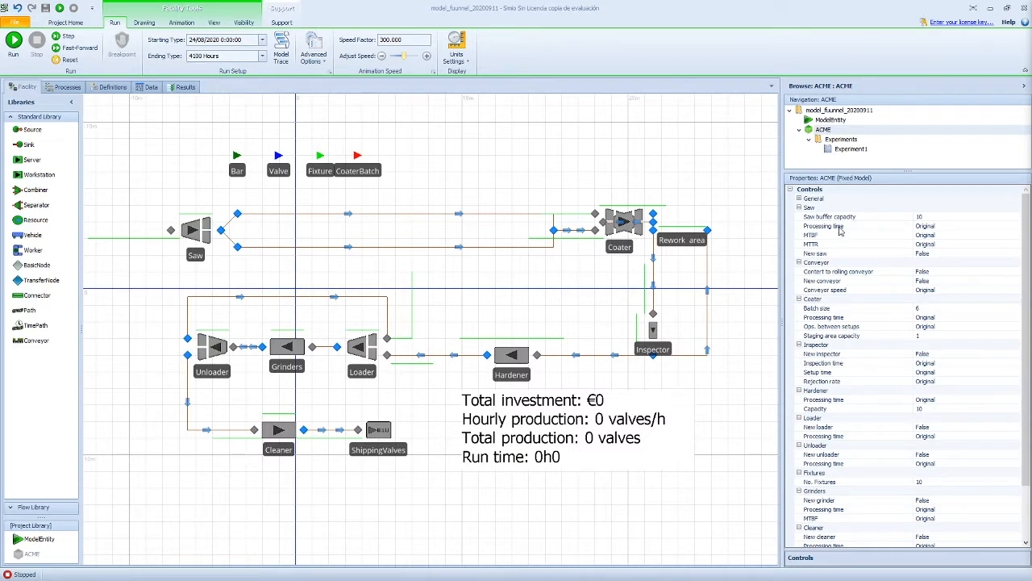
Step: Set the saw buffer capacity to 11, then run and fast-forward the simulation before pausing it
left_click(936, 217)
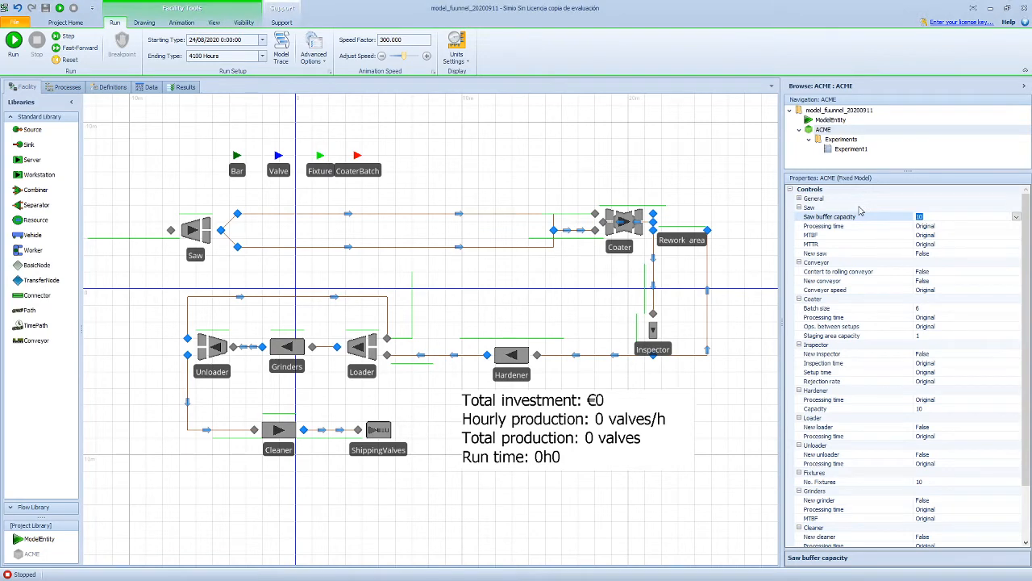
type("11")
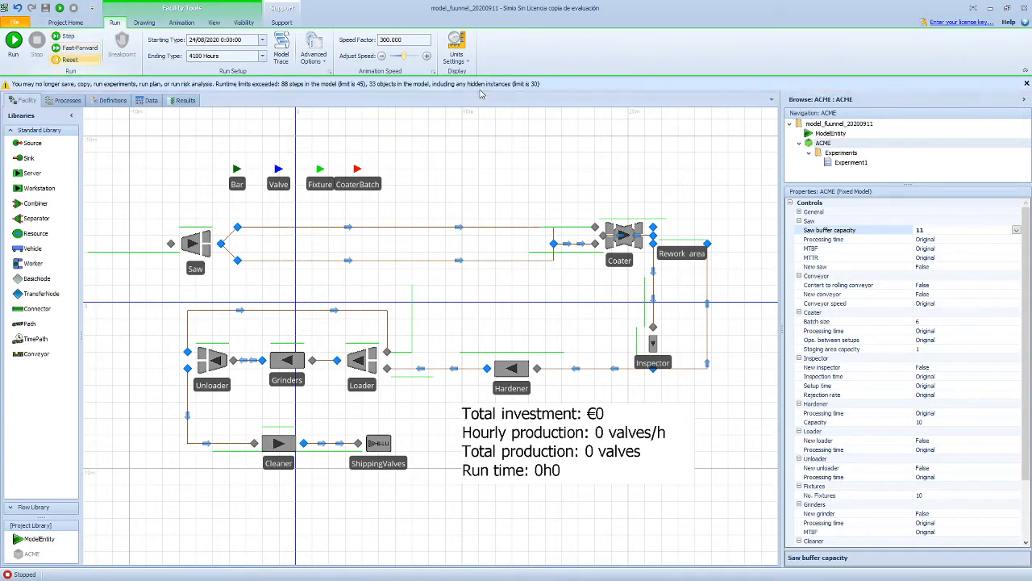
left_click(15, 40)
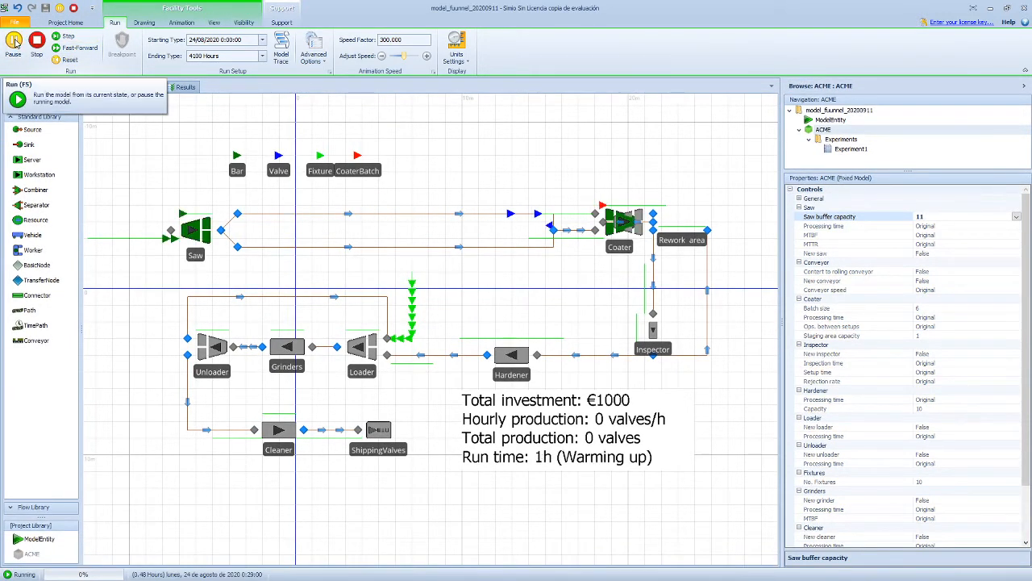
left_click(86, 50)
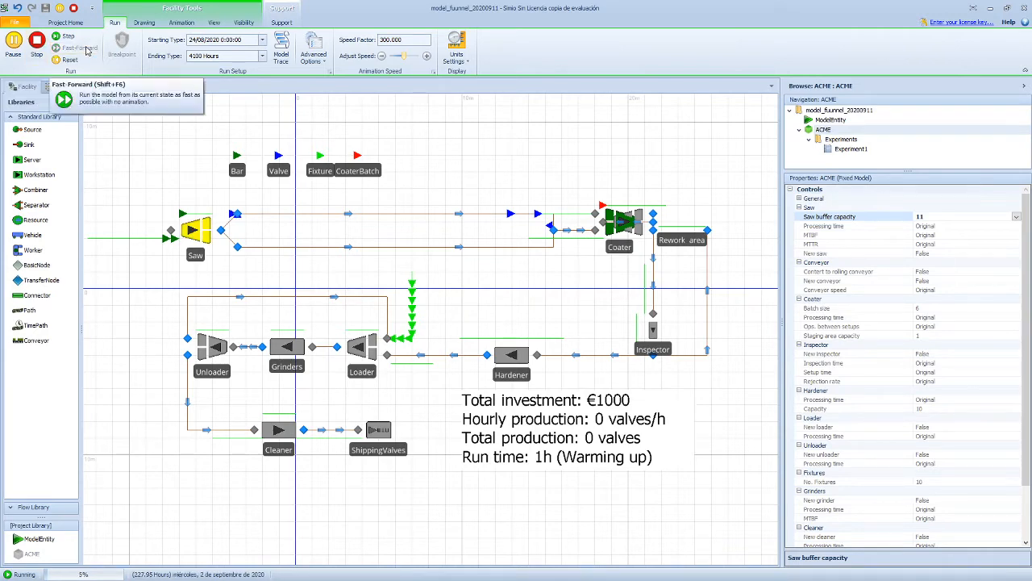
left_click(14, 44)
Step: Stop the simulation and lengthen the saw's input buffer queue line away from the machine
left_click_drag(146, 165, 234, 156)
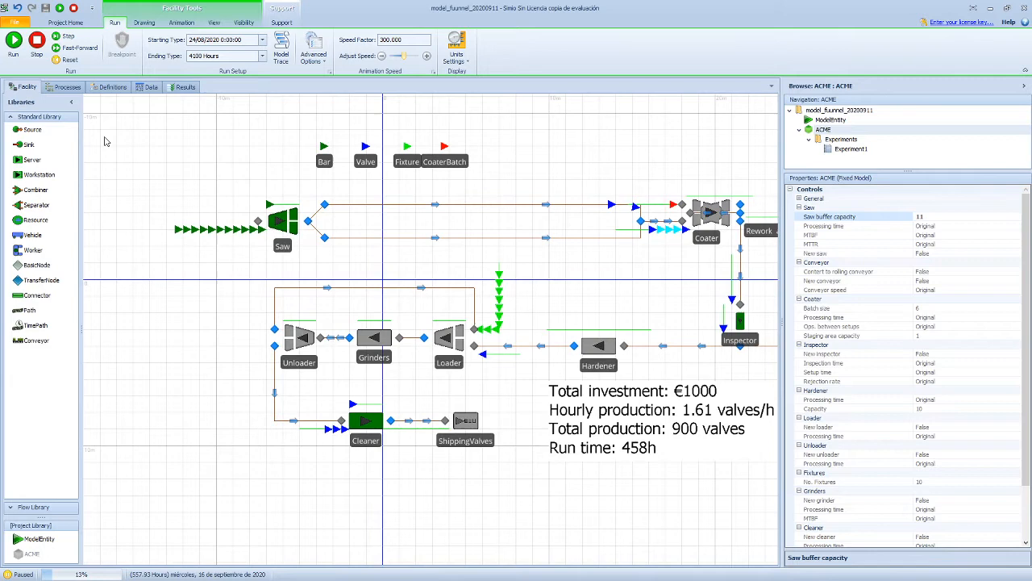
left_click(37, 42)
left_click(179, 231)
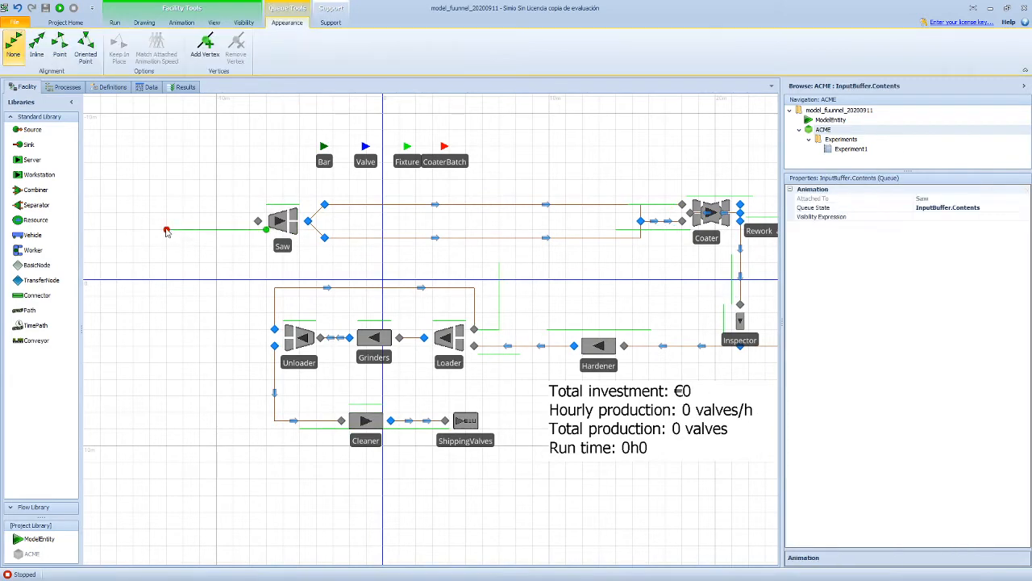
left_click(158, 198)
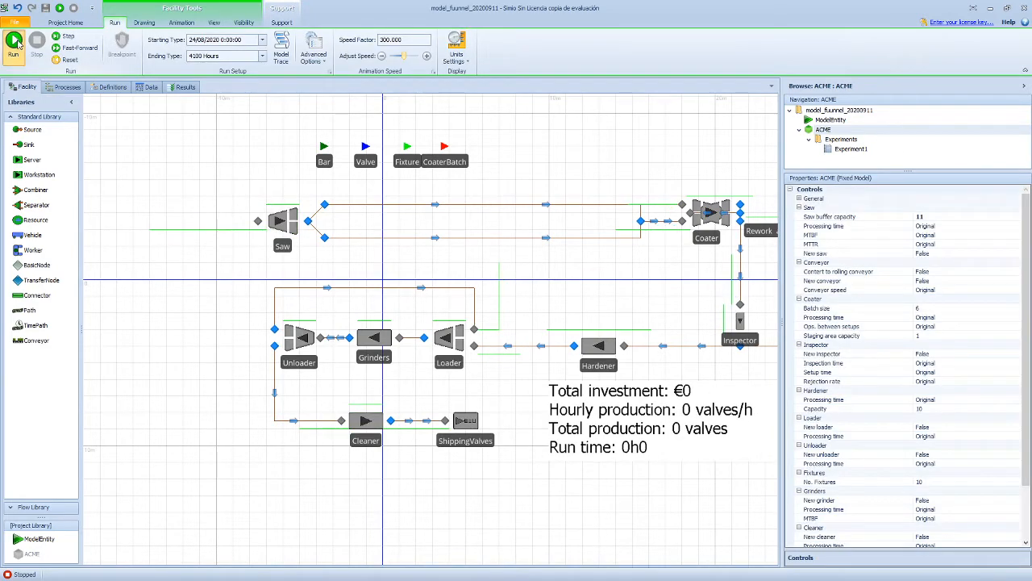
Step: Run the simulation to check how the bars fill the lengthened saw queue, and stop the run
left_click(15, 42)
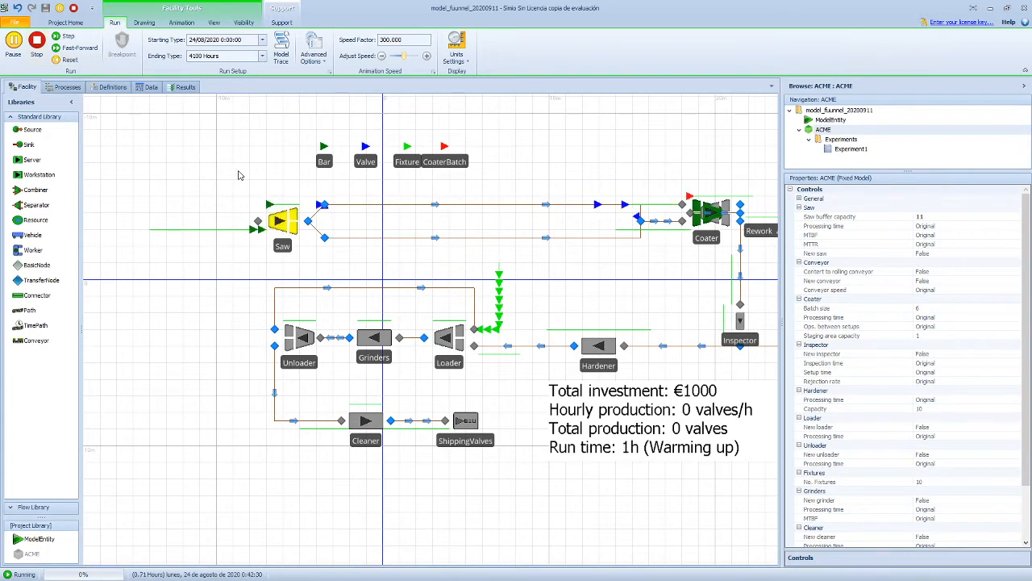
left_click_drag(238, 173, 178, 171)
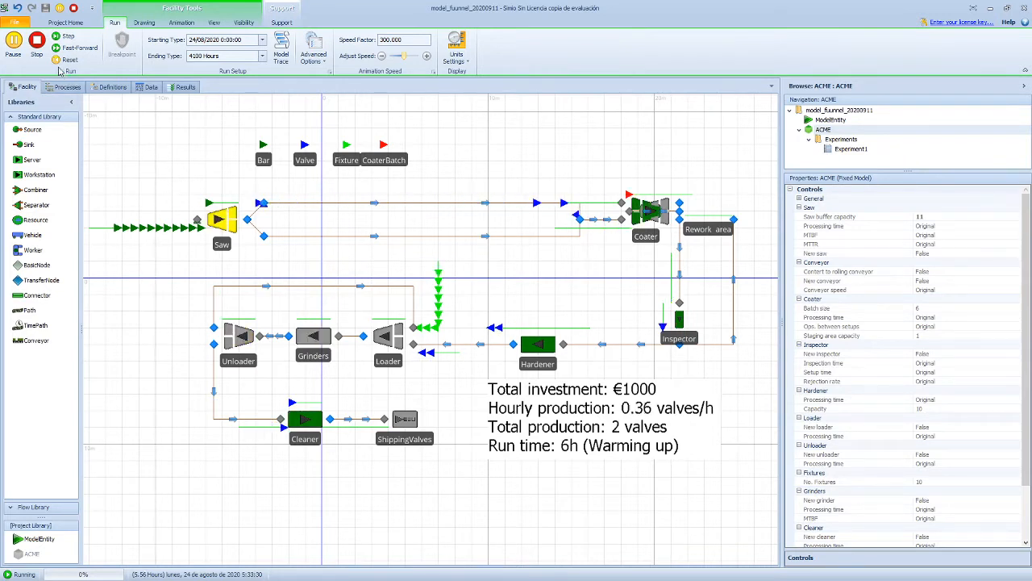
left_click(37, 40)
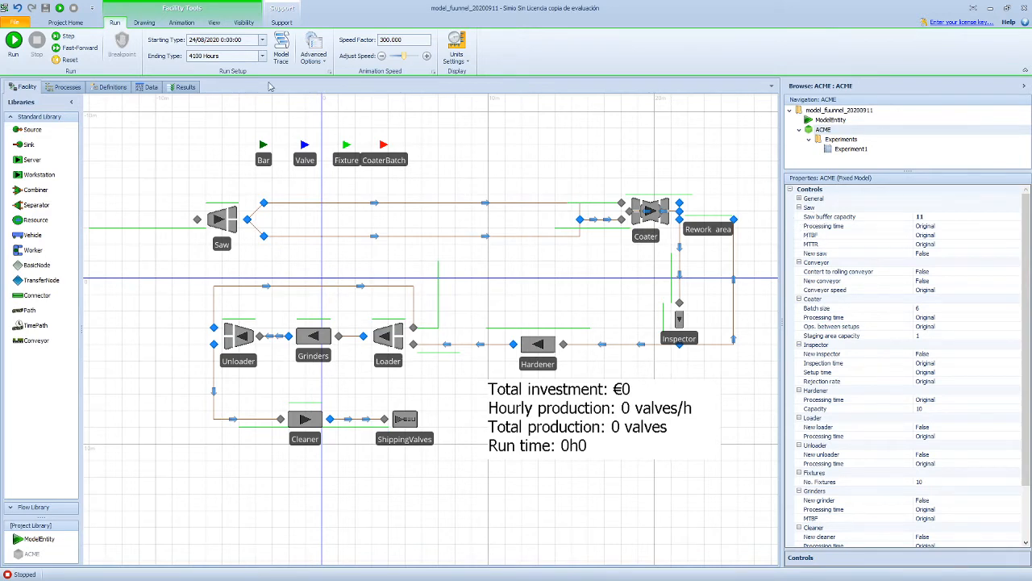
Step: Set the saw buffer capacity to 10 and dismiss the runtime limits warning
left_click(927, 220)
type("10")
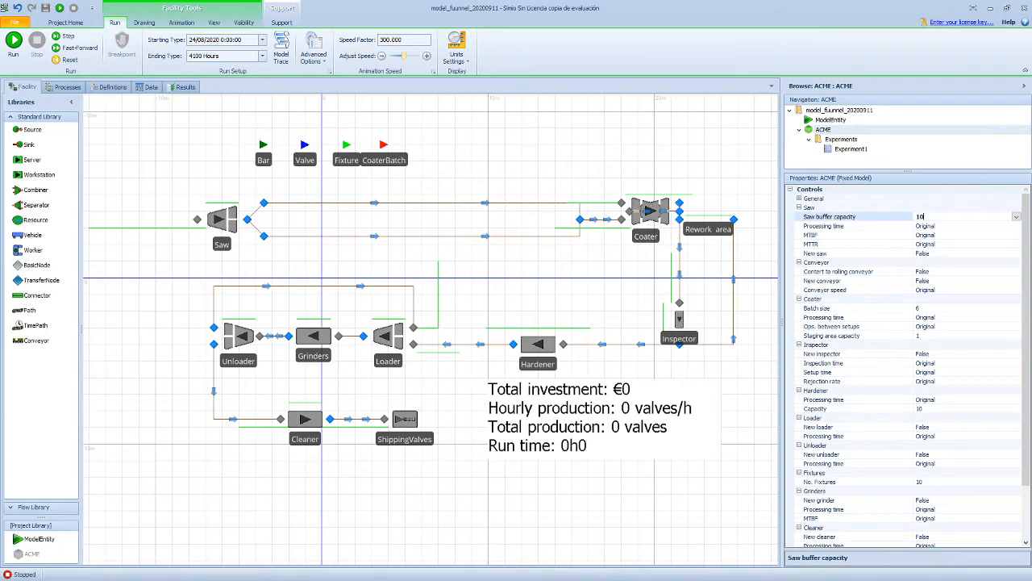
key("Return")
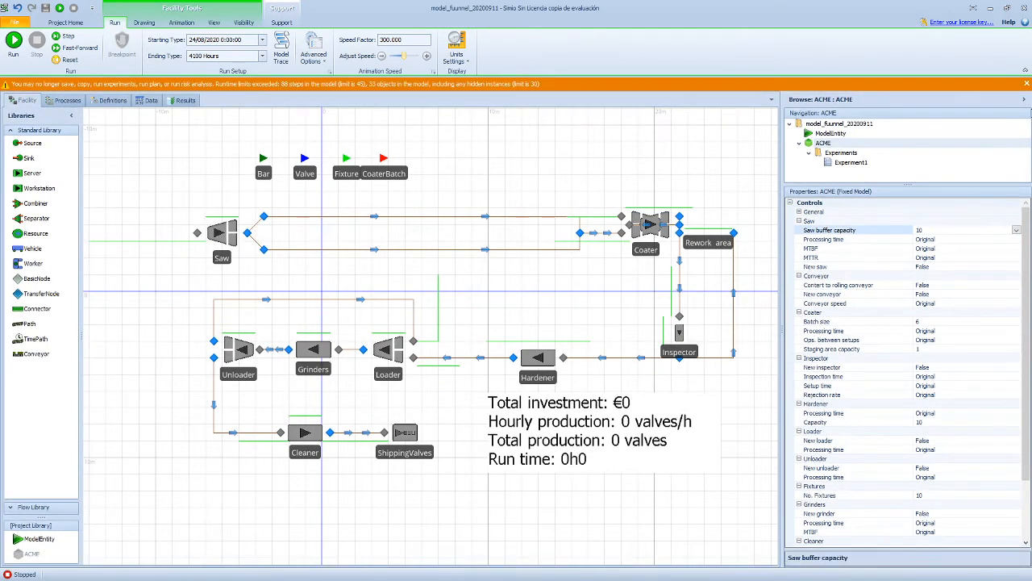
left_click(1027, 84)
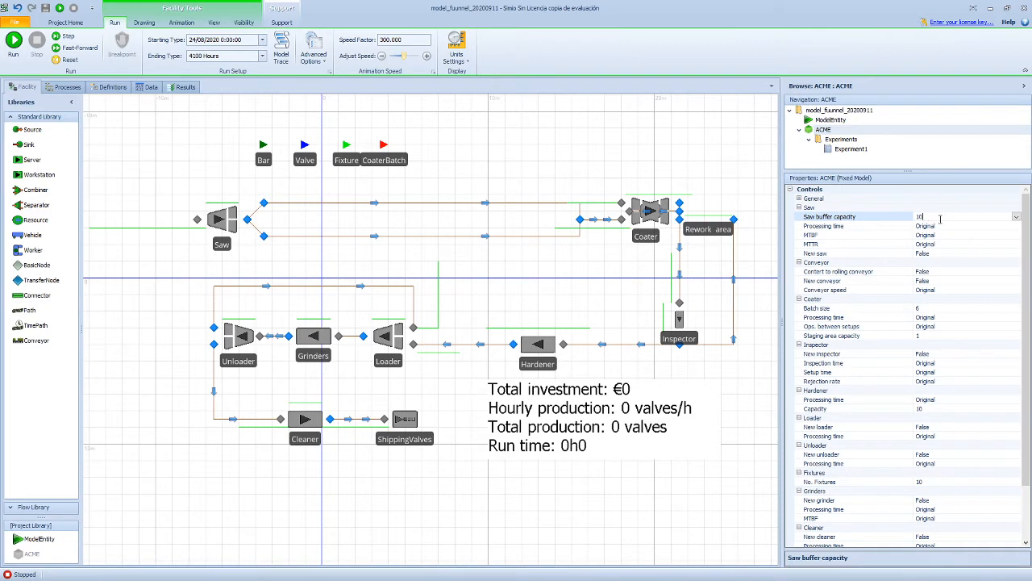
Step: Examine the available options for the saw's New saw, Processing time, MTBF and MTTR controls without changing them
left_click(862, 253)
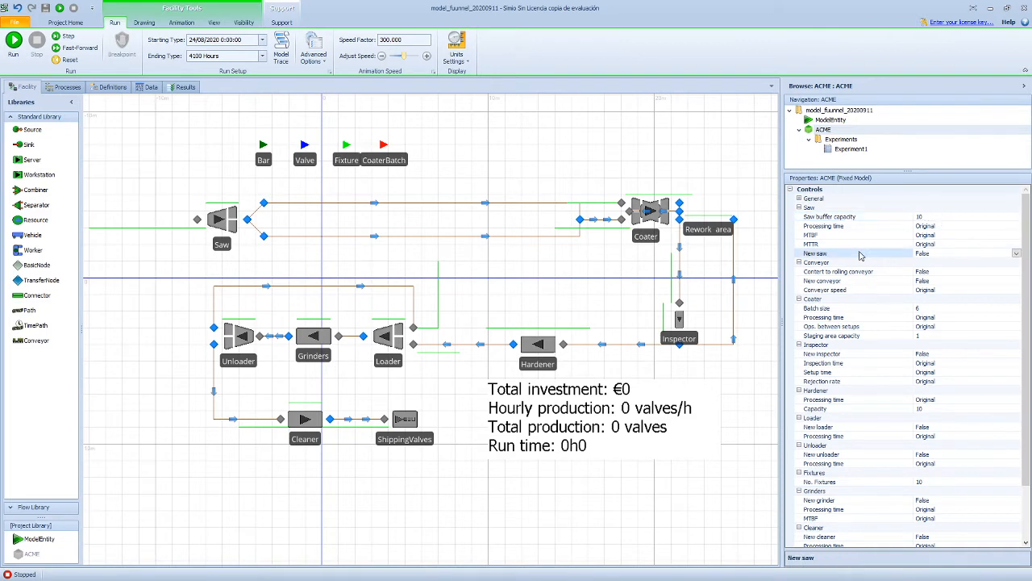
left_click(1016, 253)
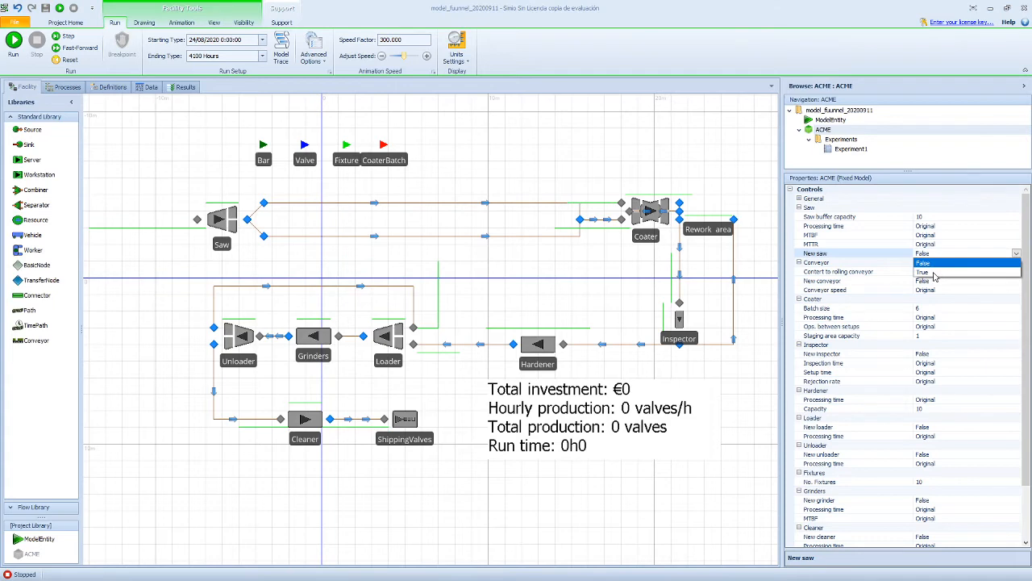
left_click(961, 233)
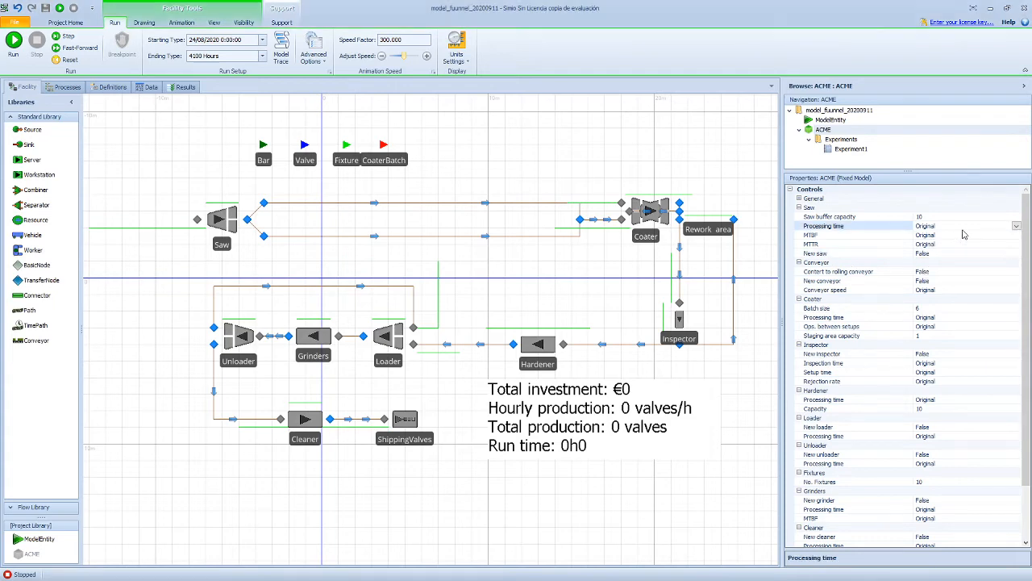
left_click(1016, 226)
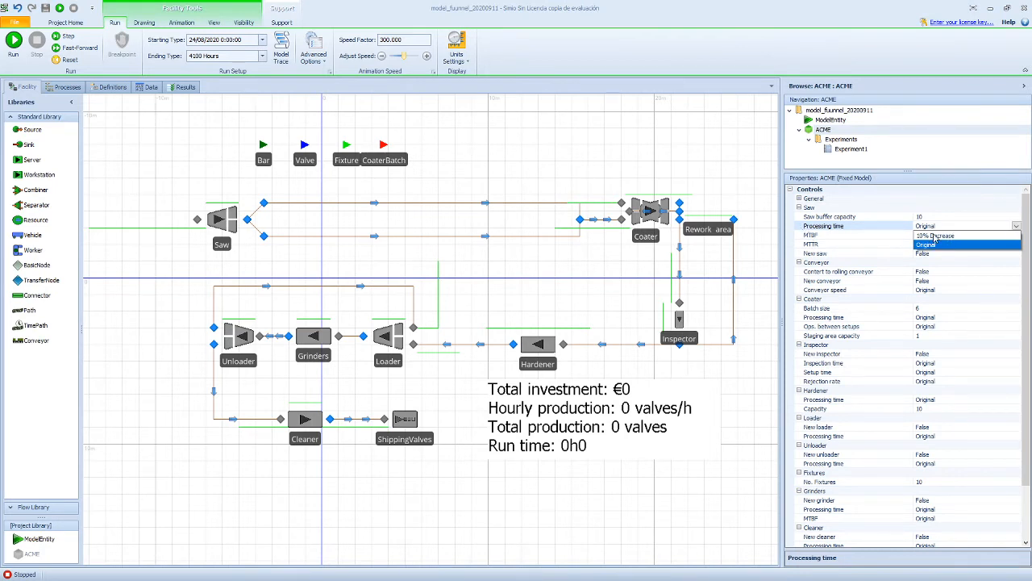
left_click(1017, 229)
left_click(1017, 236)
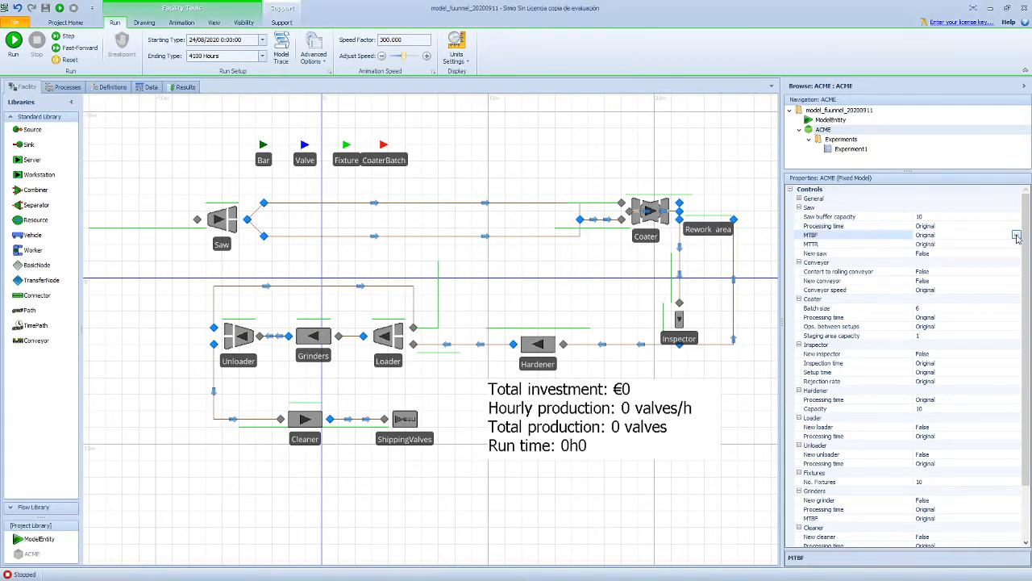
left_click(1017, 235)
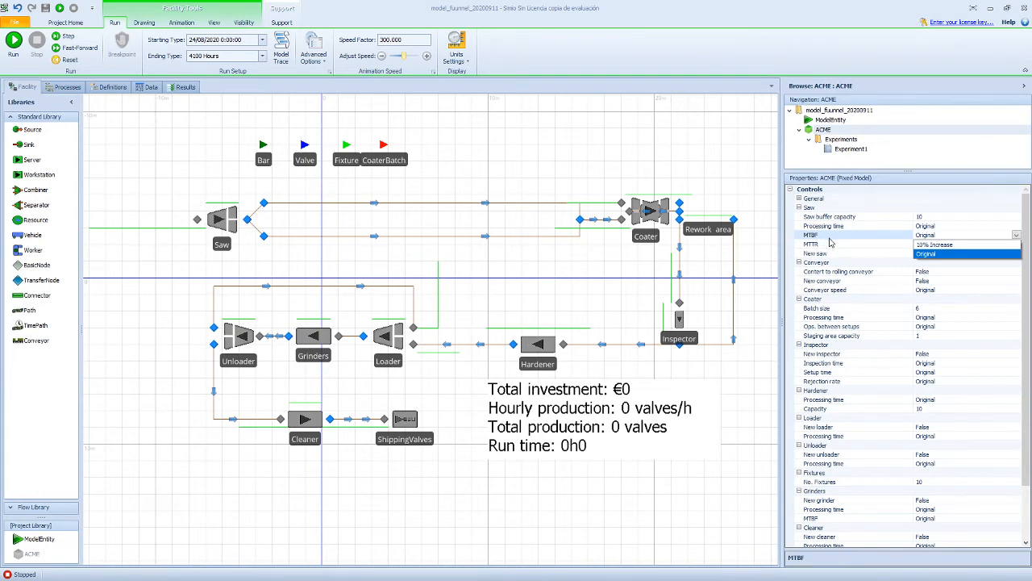
left_click(903, 236)
left_click(1017, 244)
left_click(1017, 244)
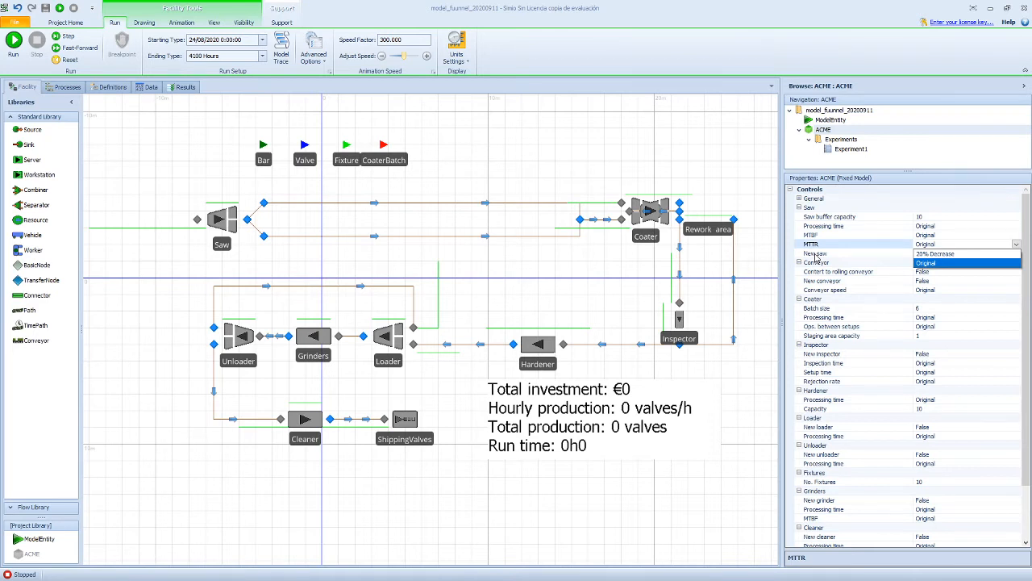
left_click(817, 256)
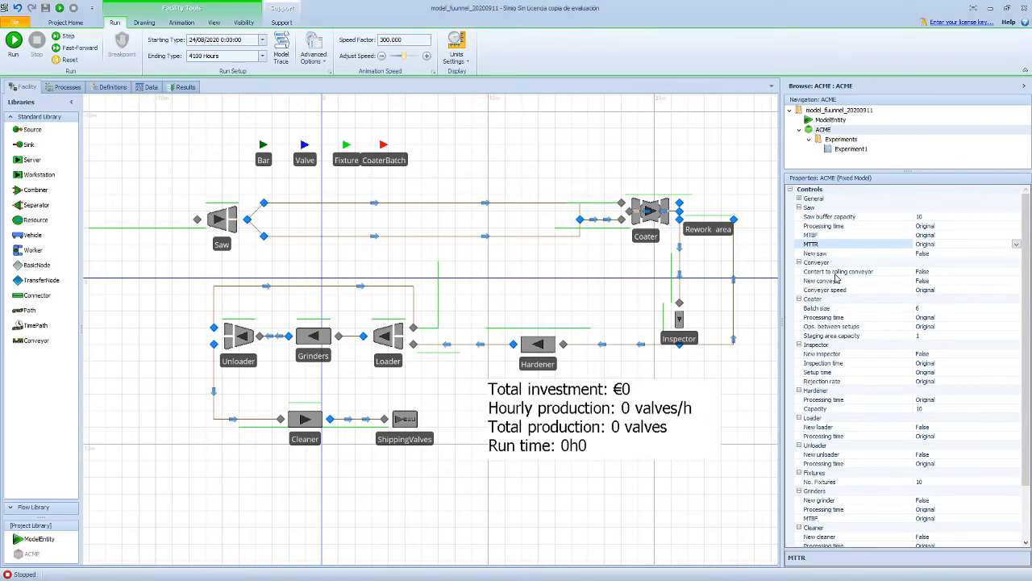
Step: Examine the options for rolling conveyor conversion, New conveyor and Conveyor speed, and look through the remaining model controls
left_click(1014, 271)
left_click(1016, 272)
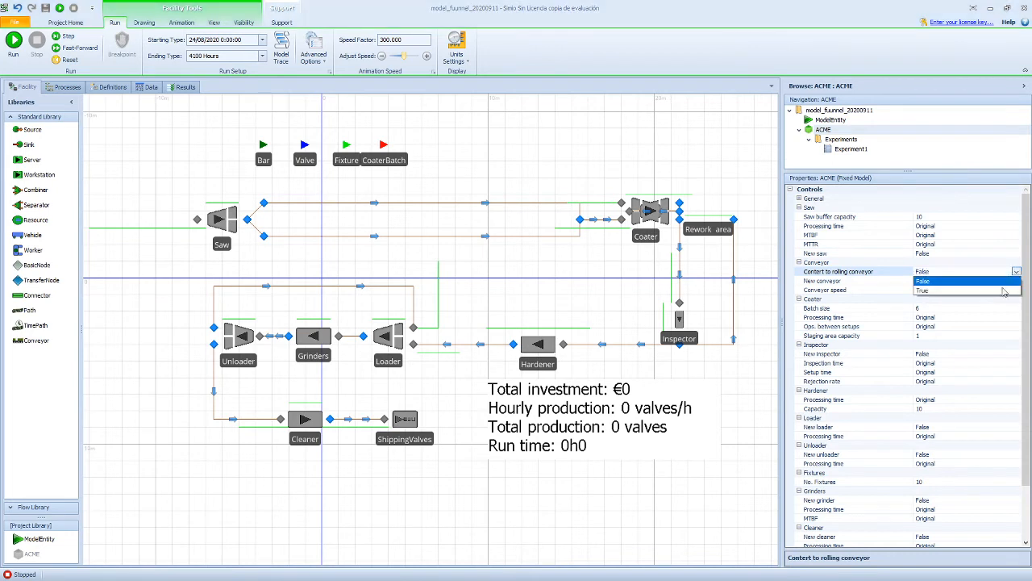
left_click(941, 282)
left_click(941, 281)
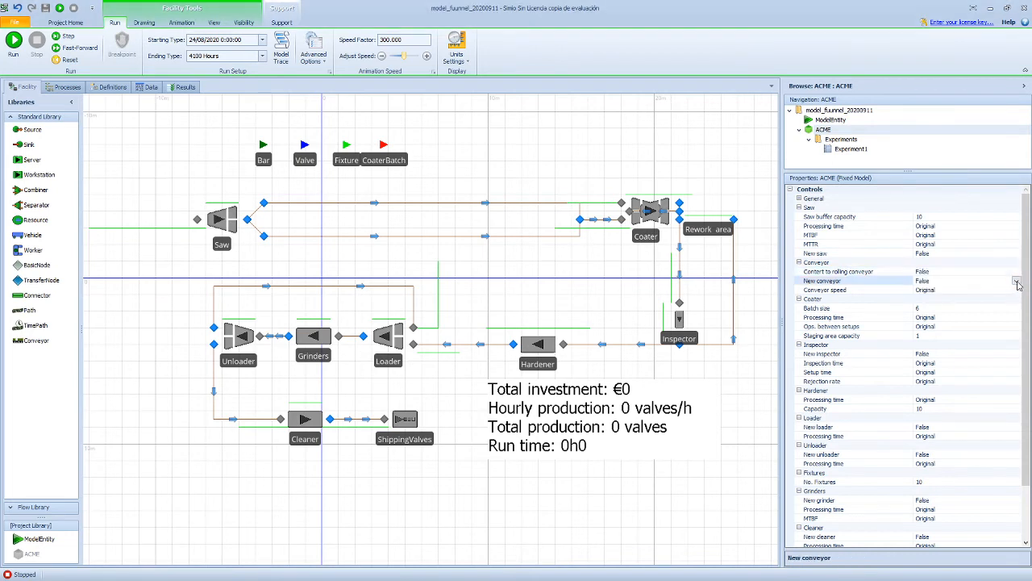
left_click(940, 280)
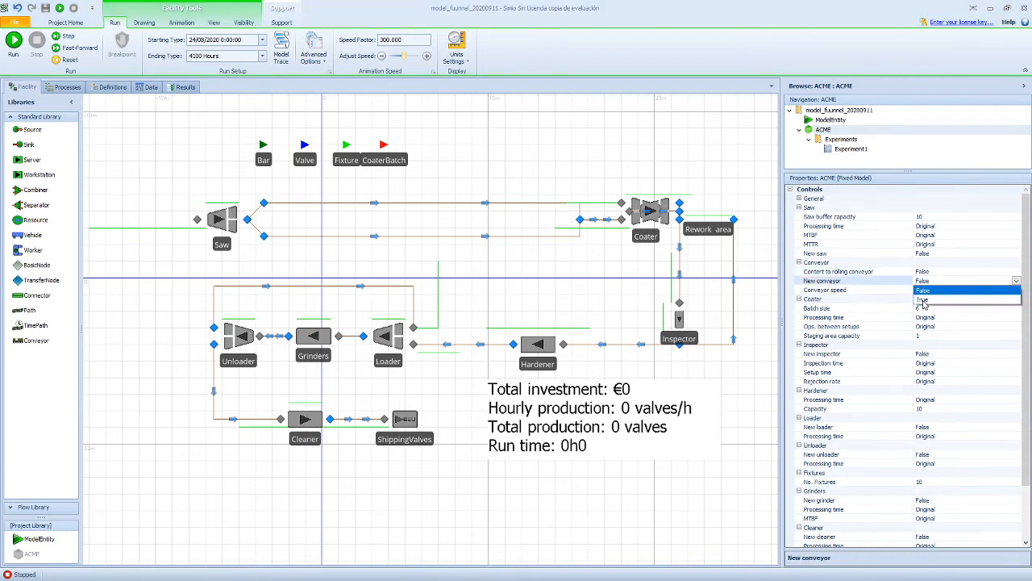
key("Escape")
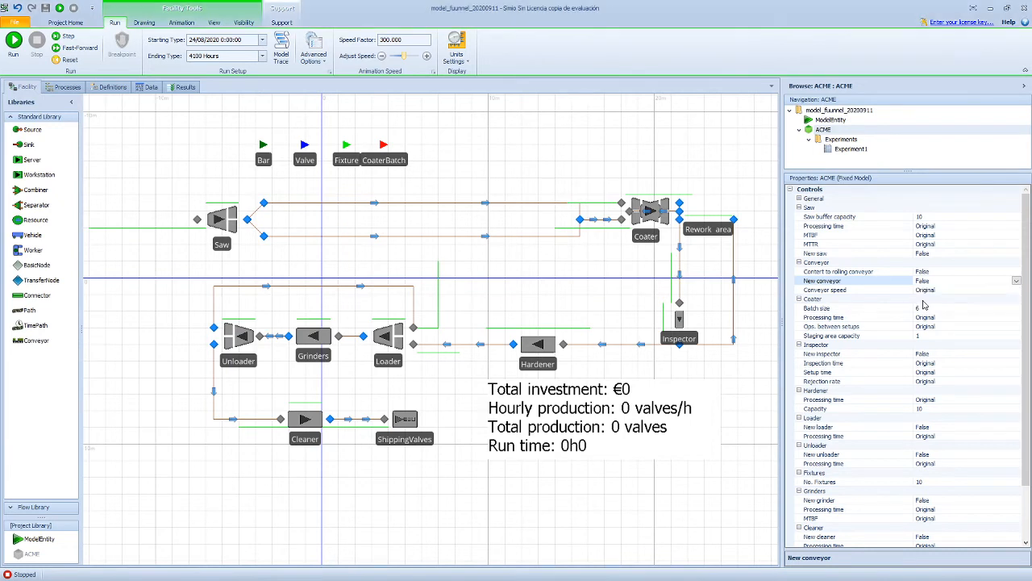
left_click(1016, 291)
left_click(1016, 291)
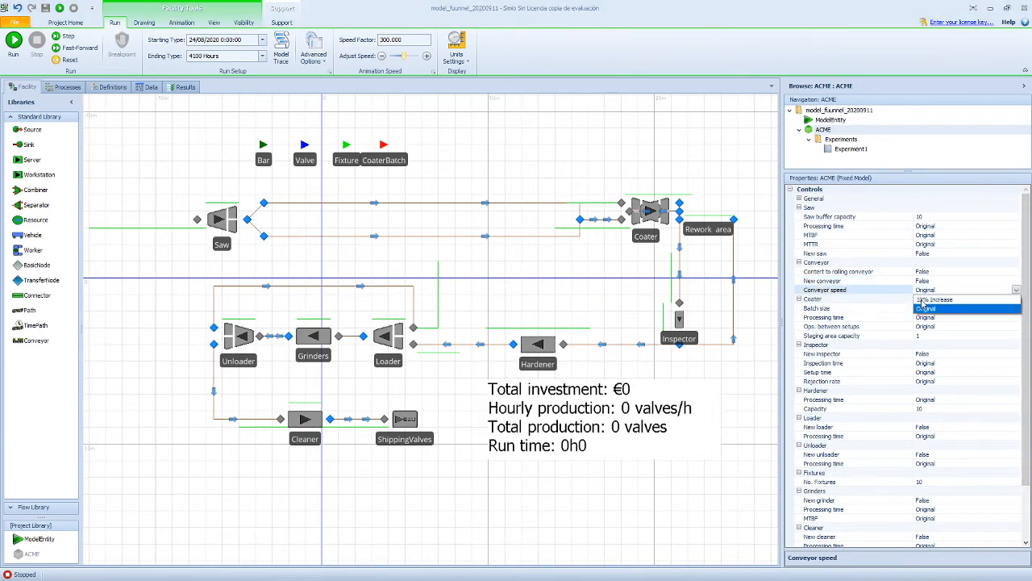
left_click(951, 310)
scroll(960, 312, "down", 2)
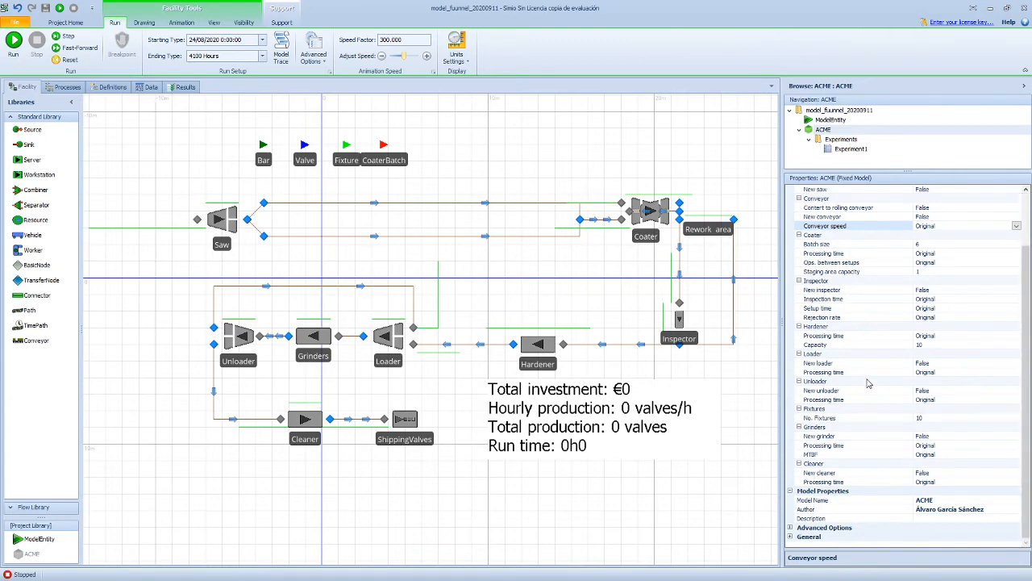
scroll(916, 337, "up", 2)
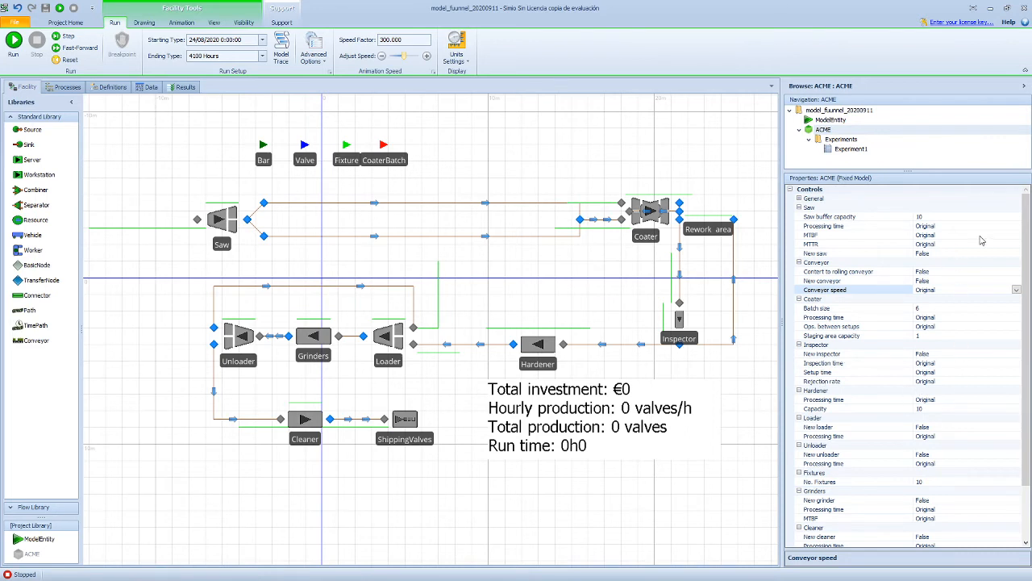
Step: Set the saw's New saw control to True
left_click(1010, 255)
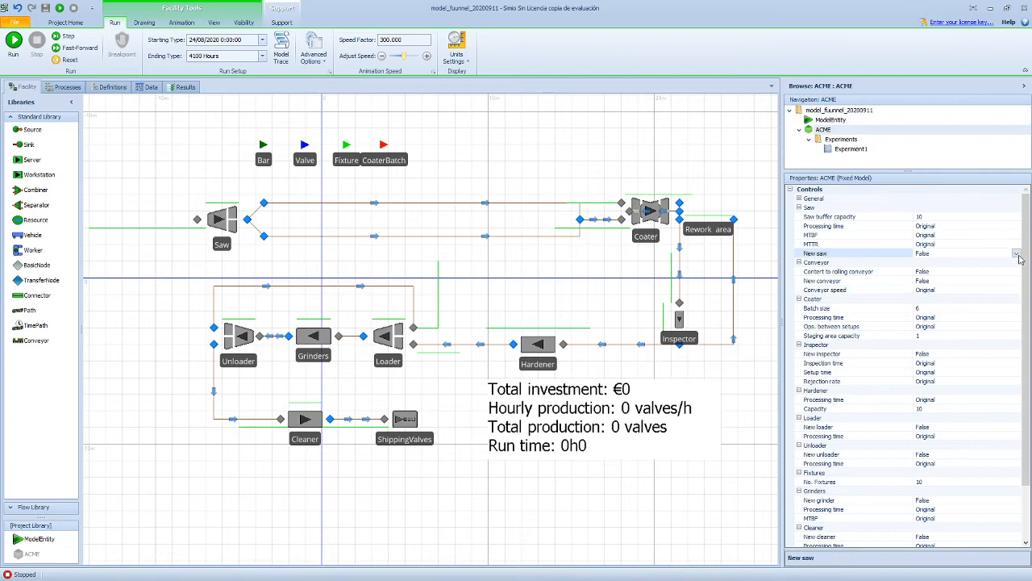
left_click(1016, 253)
left_click(935, 273)
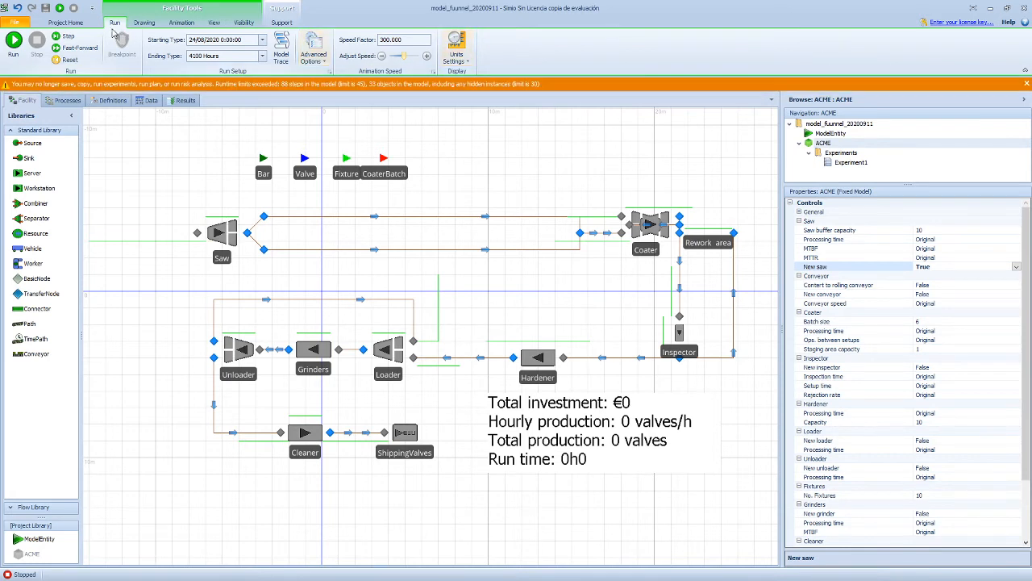
Step: Dismiss the runtime limits warning, fast-forward the simulation to the end of its 4100-hour run to check production, and stop it
left_click(1026, 83)
left_click(79, 49)
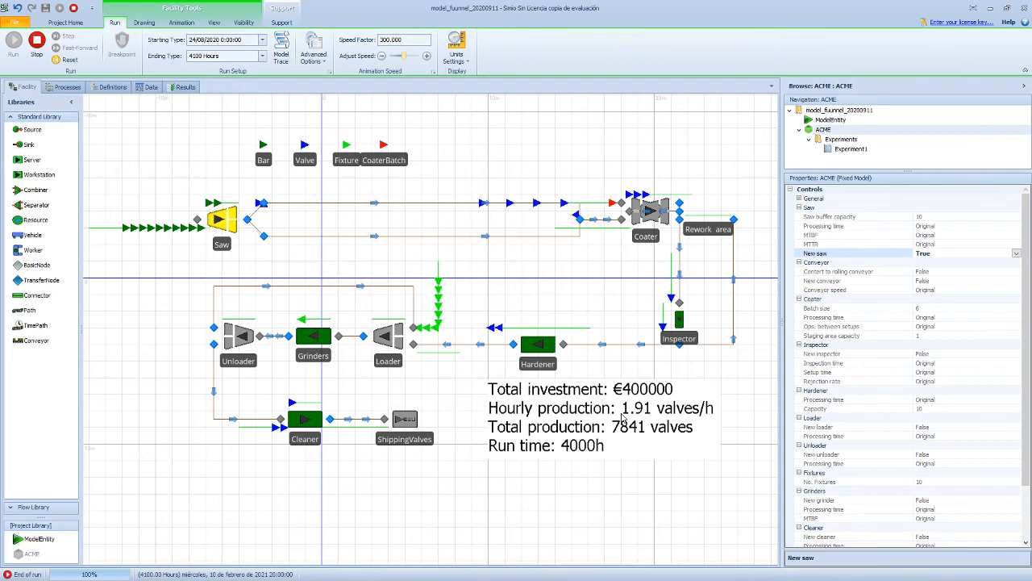
left_click(39, 43)
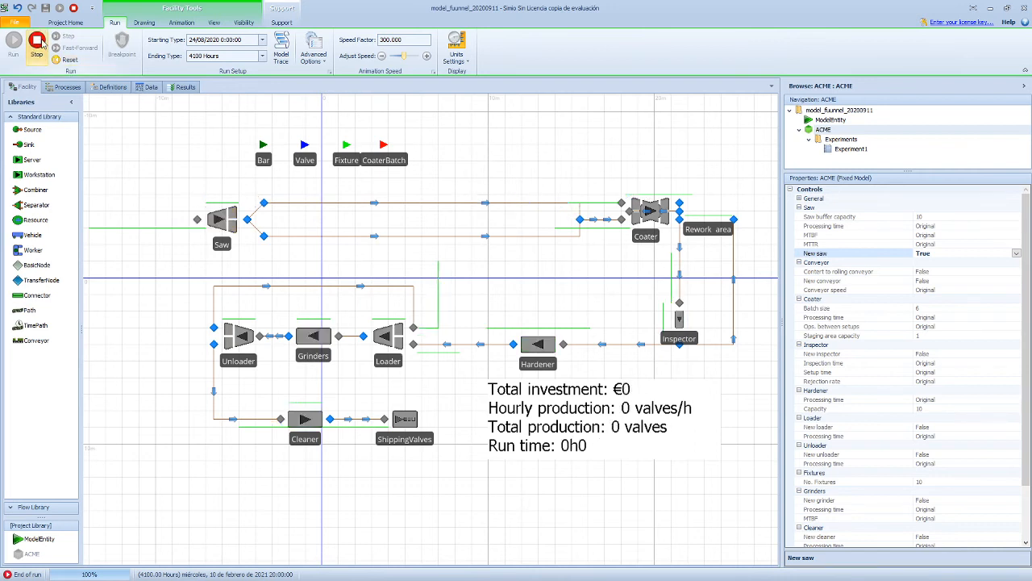